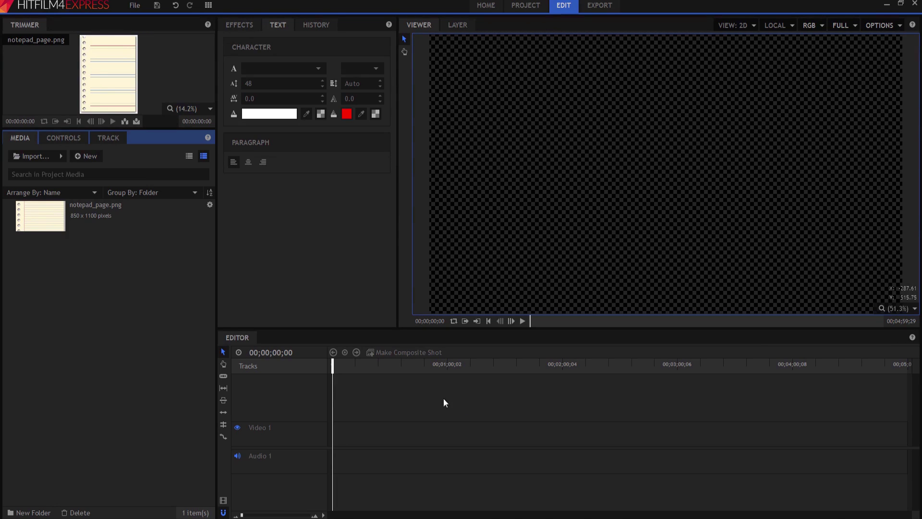
- Create a new composite shot with default settings and add notepad_page.png to its timeline
click(92, 155)
click(101, 169)
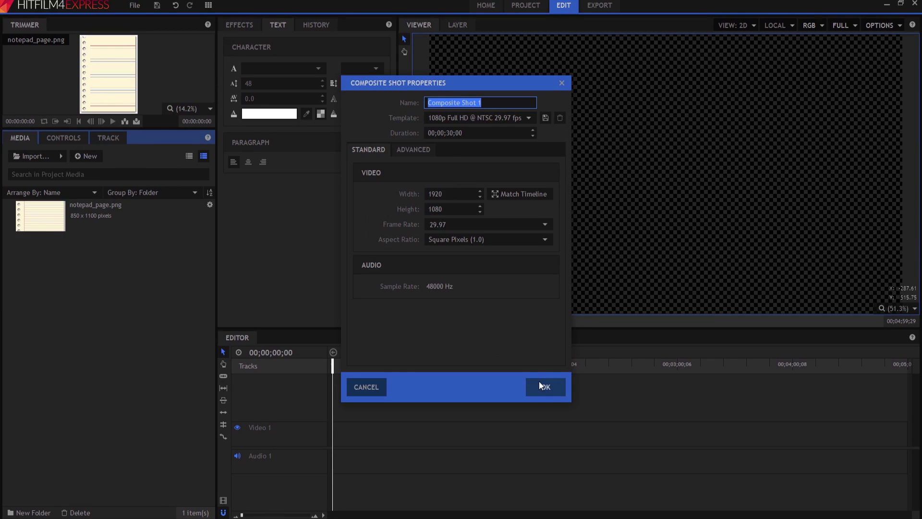
click(539, 383)
click(42, 260)
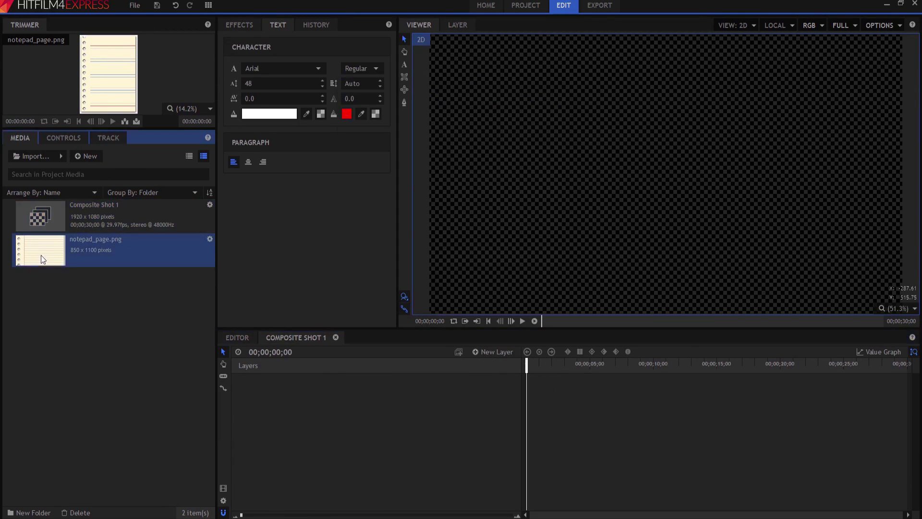
drag(42, 260, 302, 394)
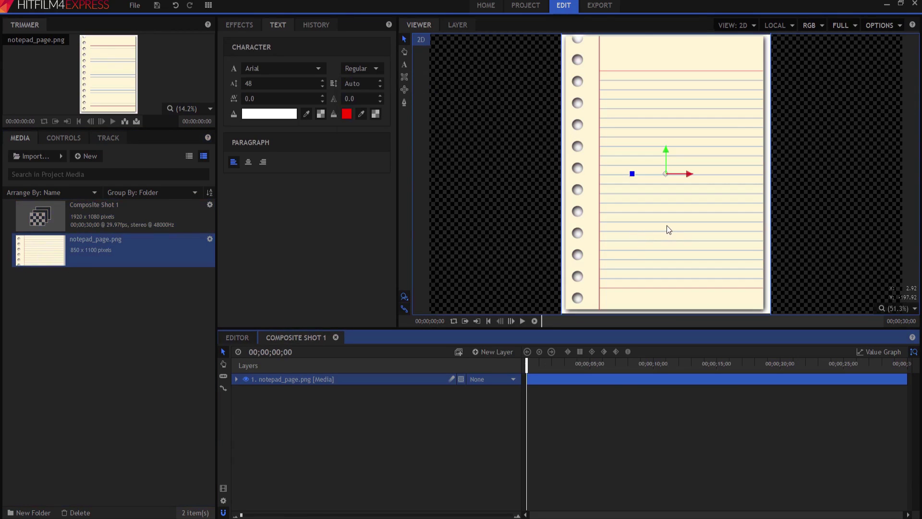
- Scale the notepad layer to 227% and move it down to Y -1823.2, out of frame
click(235, 378)
click(256, 414)
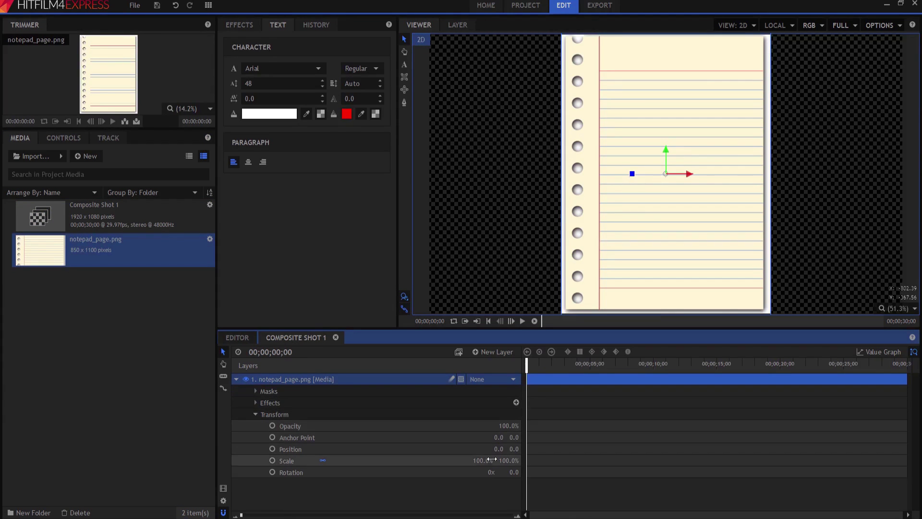
drag(491, 459, 552, 459)
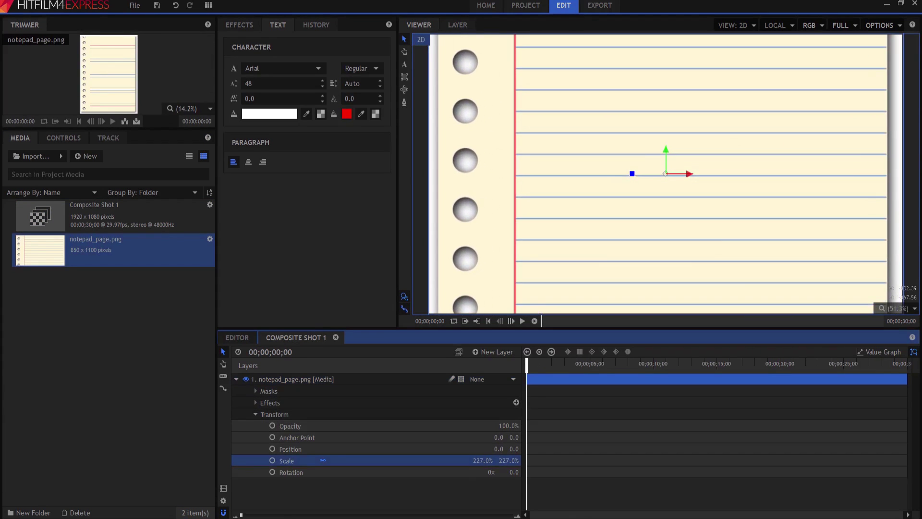
drag(666, 152, 633, 518)
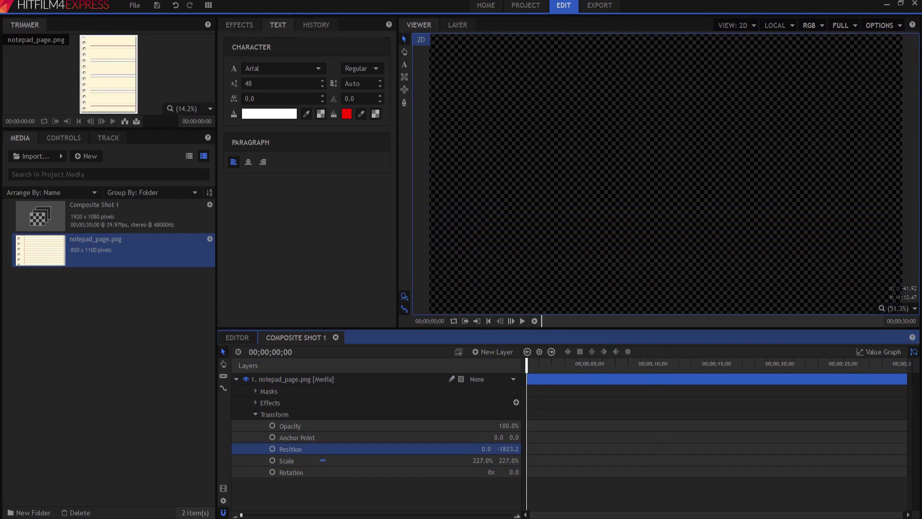
- Keyframe the notepad's Position at 0 and raise it to Y -1266.2 at 1 second
click(272, 450)
click(279, 352)
text(1)
key(Return)
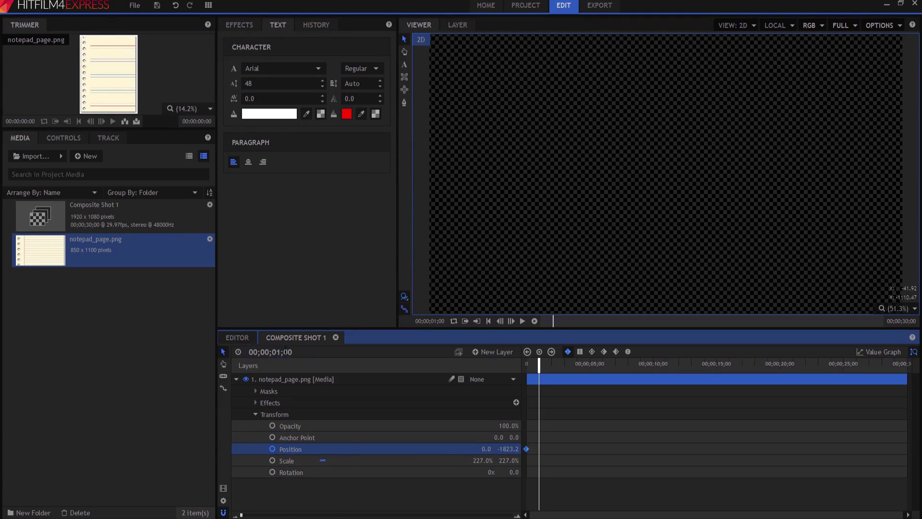
drag(510, 448, 598, 448)
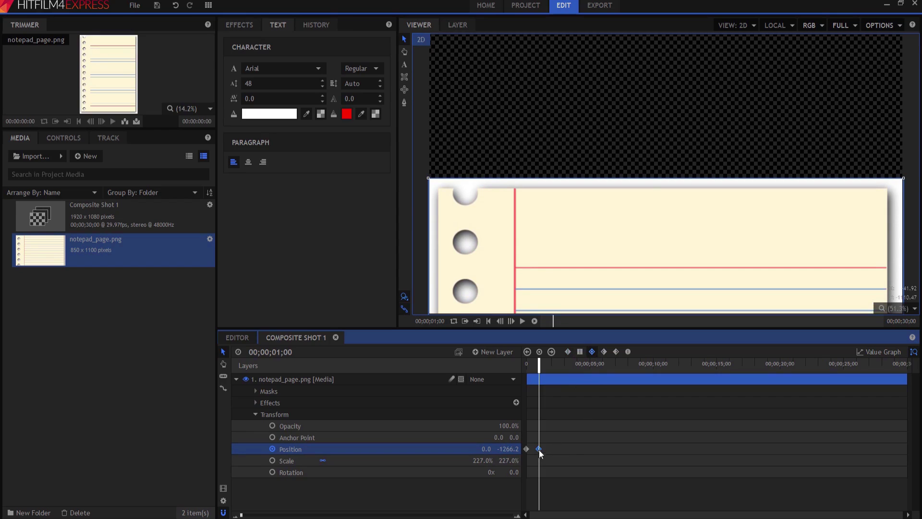
- Play the slide-up from the start, then move the playhead to 2 seconds
click(489, 321)
click(524, 321)
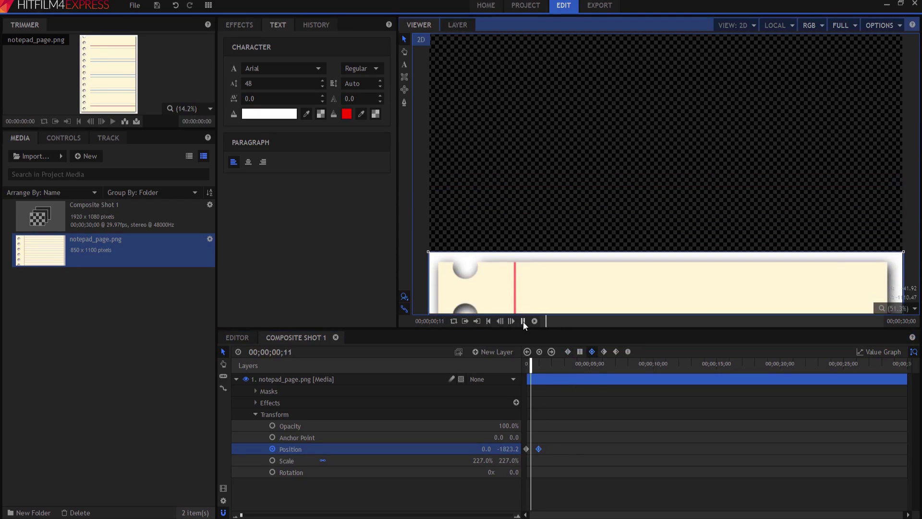
click(523, 321)
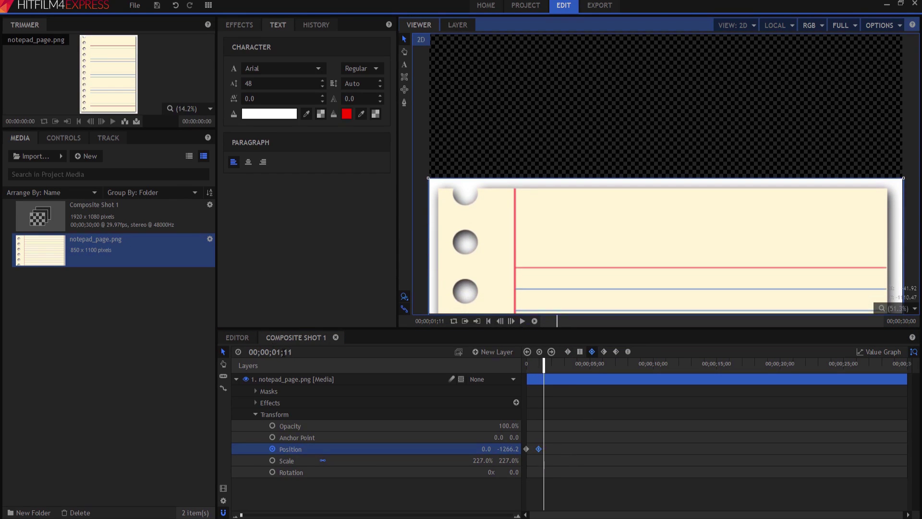
double_click(304, 351)
text(200)
key(Return)
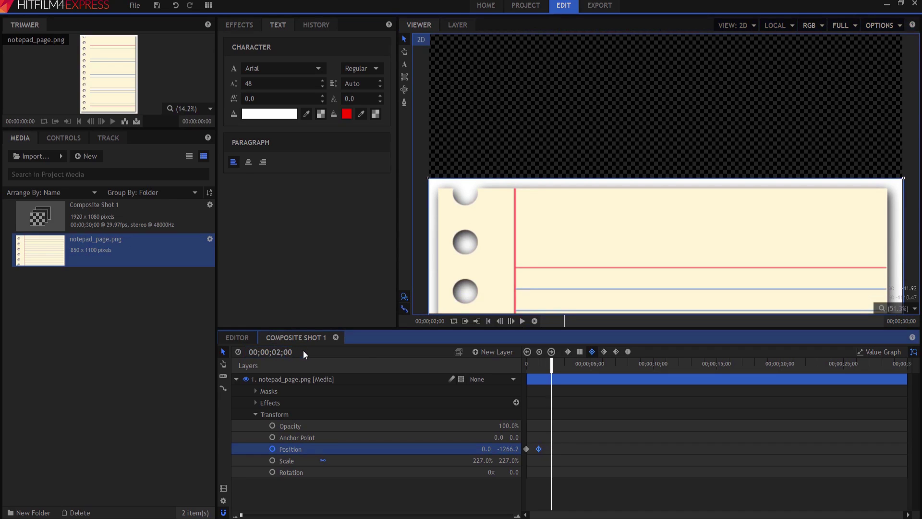
- Add a text box on the notepad's top line reading 'Mission Objective: Find the Keys!' and select its text
click(236, 379)
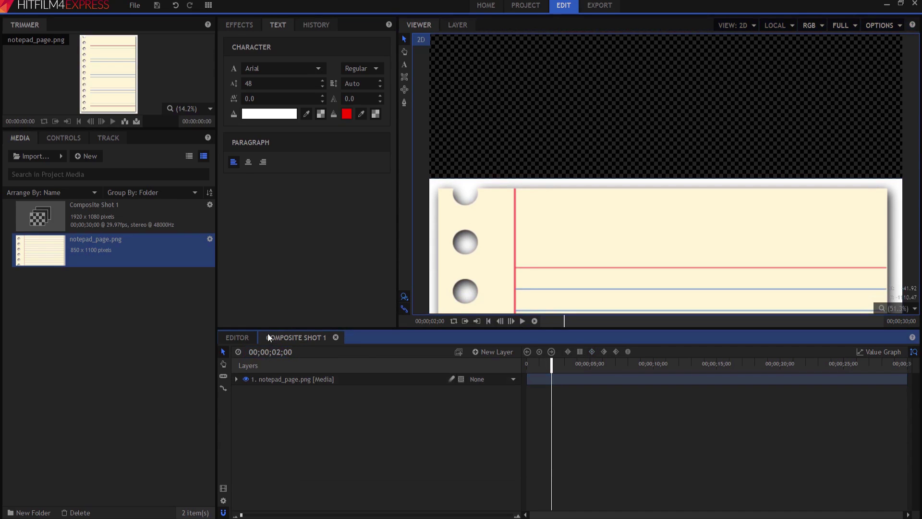
click(404, 63)
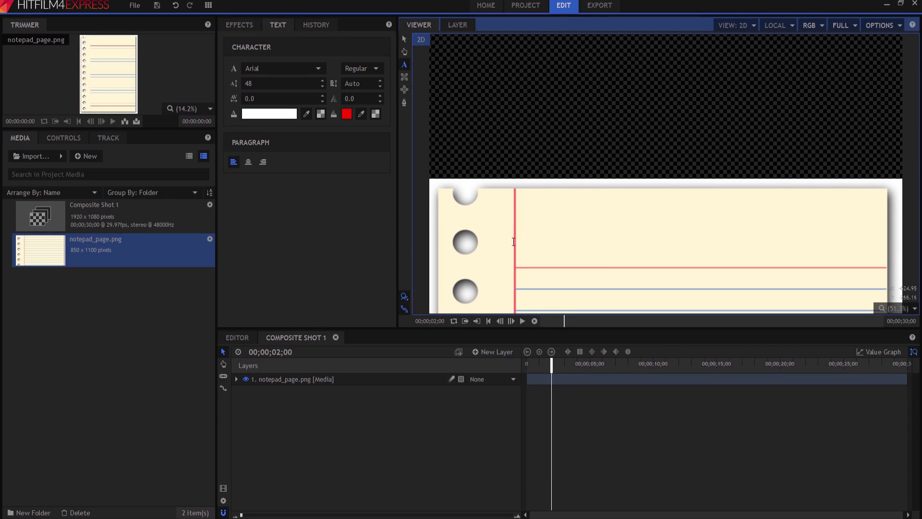
drag(523, 248, 884, 267)
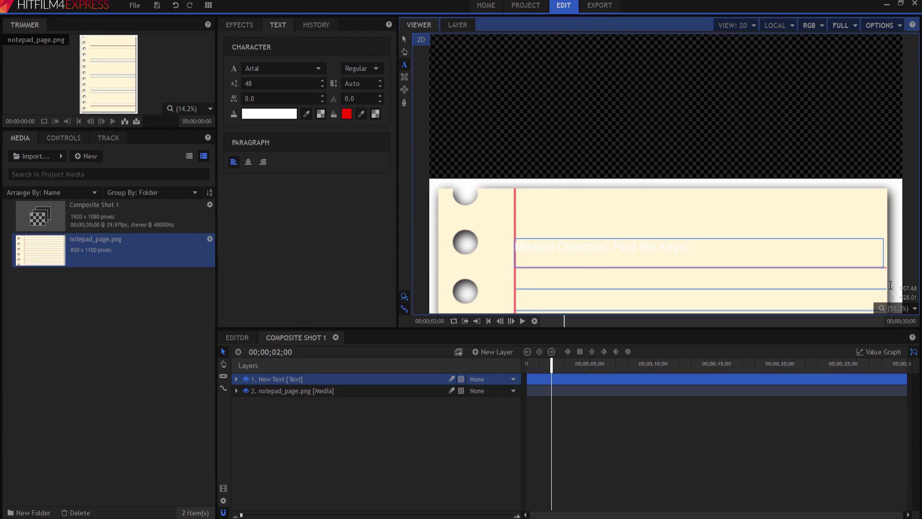
key(ctrl+a)
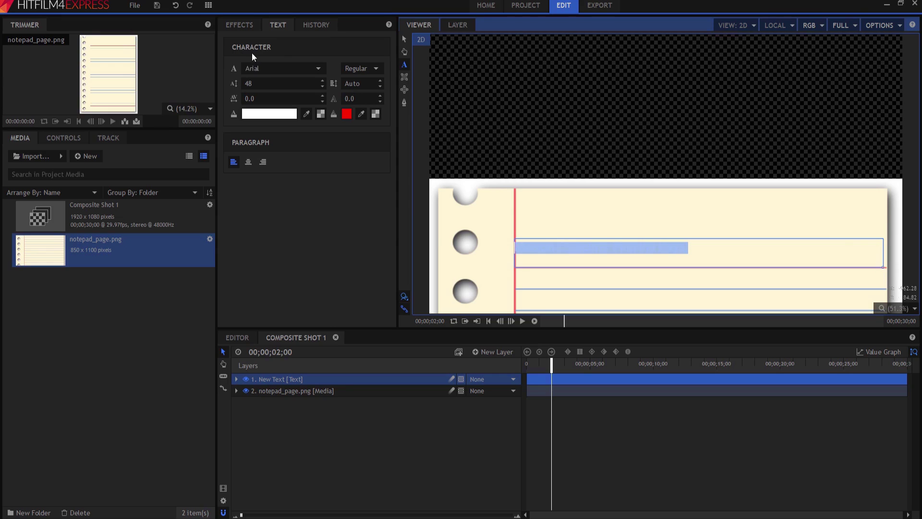
- Make the objective text black and enlarge it to size 92
click(255, 114)
click(347, 175)
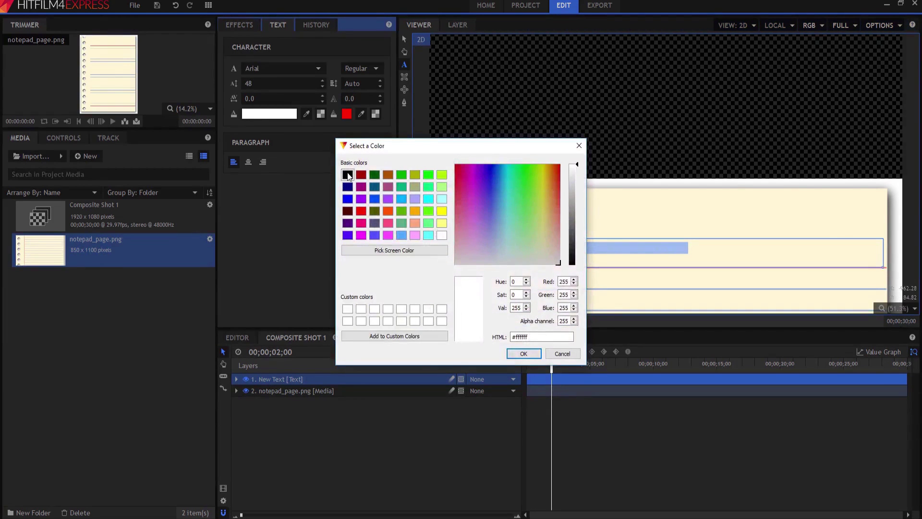
click(525, 354)
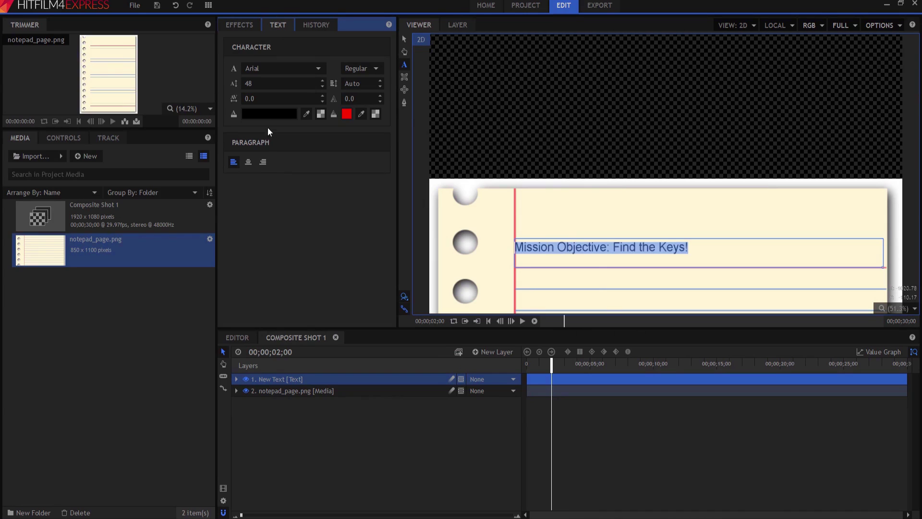
scroll(282, 83, up, 20)
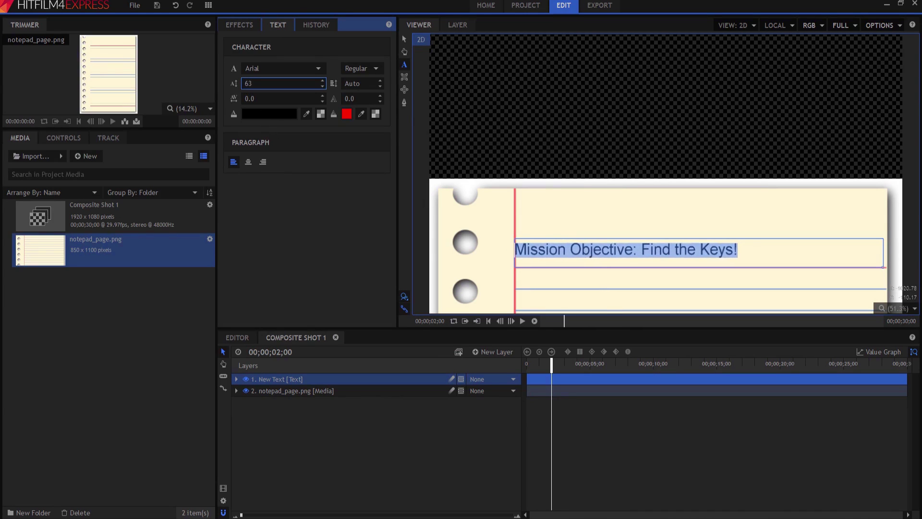
scroll(282, 83, up, 8)
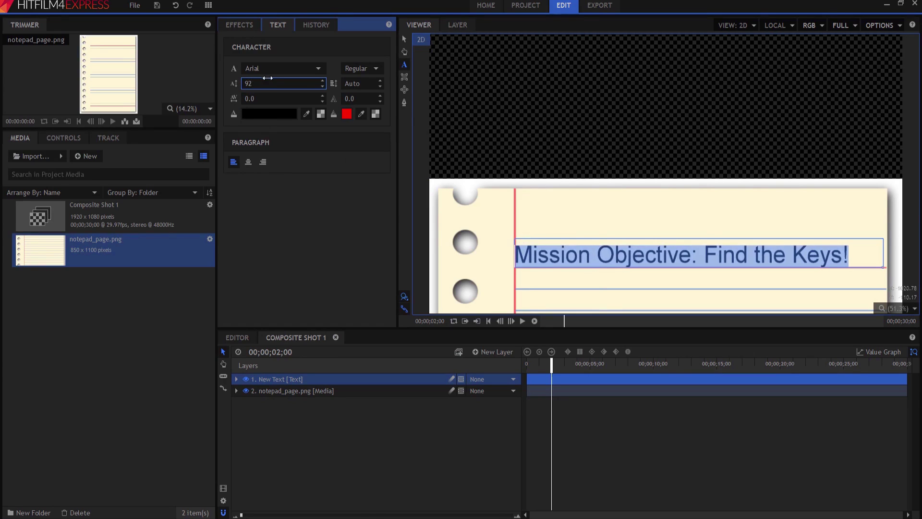
- Set the objective text's font to ELEGANT TYPEWRITER
click(316, 68)
scroll(292, 159, down, 15)
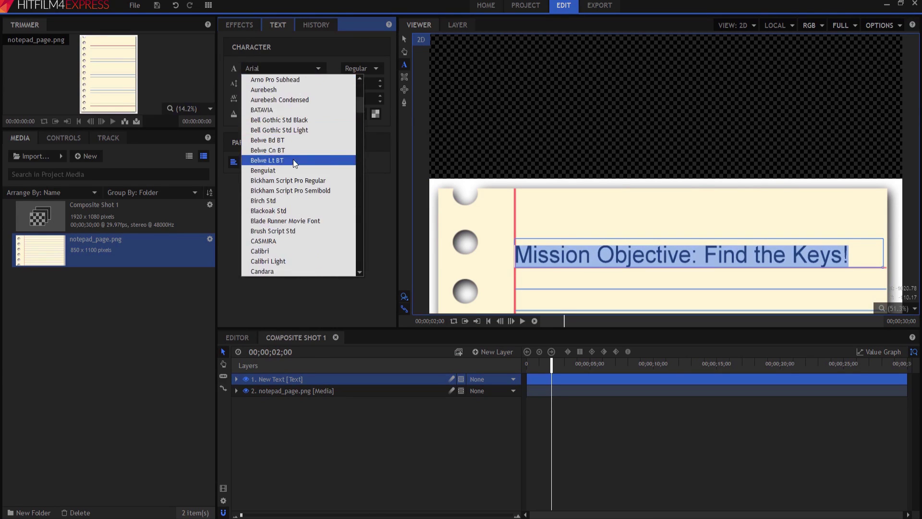
scroll(293, 160, down, 7)
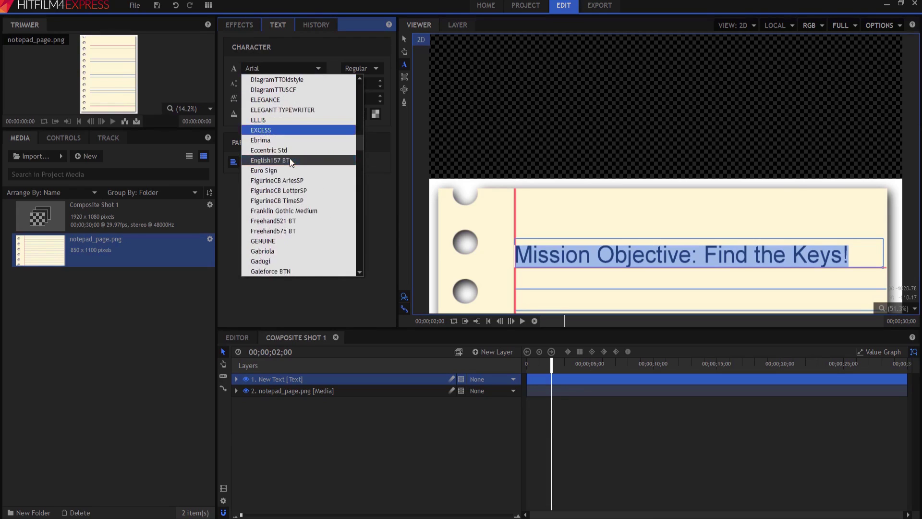
click(273, 140)
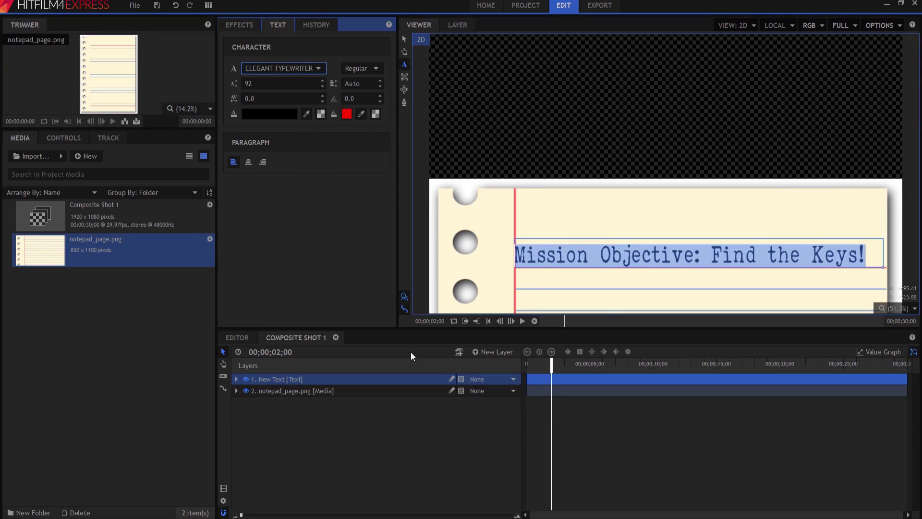
click(404, 38)
- Nudge the objective text slightly right and select the text layer's Masks group
drag(716, 257, 724, 252)
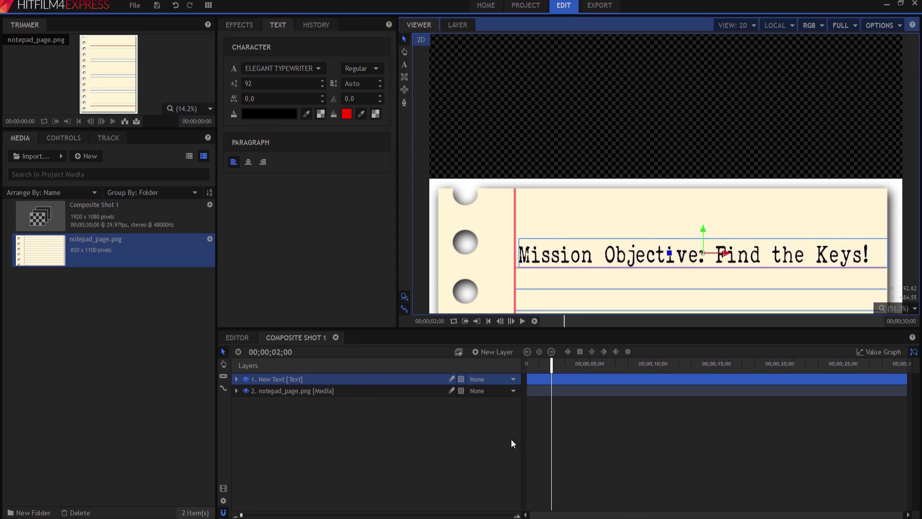
click(356, 450)
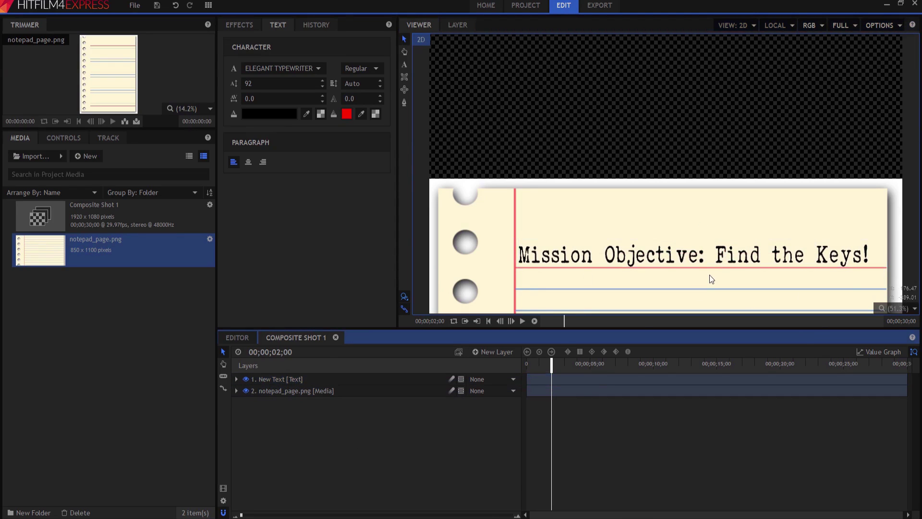
click(274, 379)
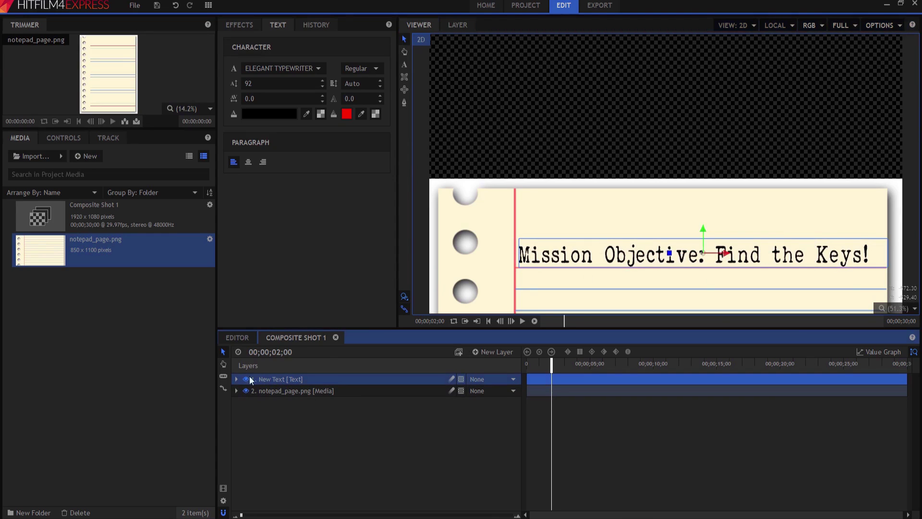
click(236, 379)
click(275, 402)
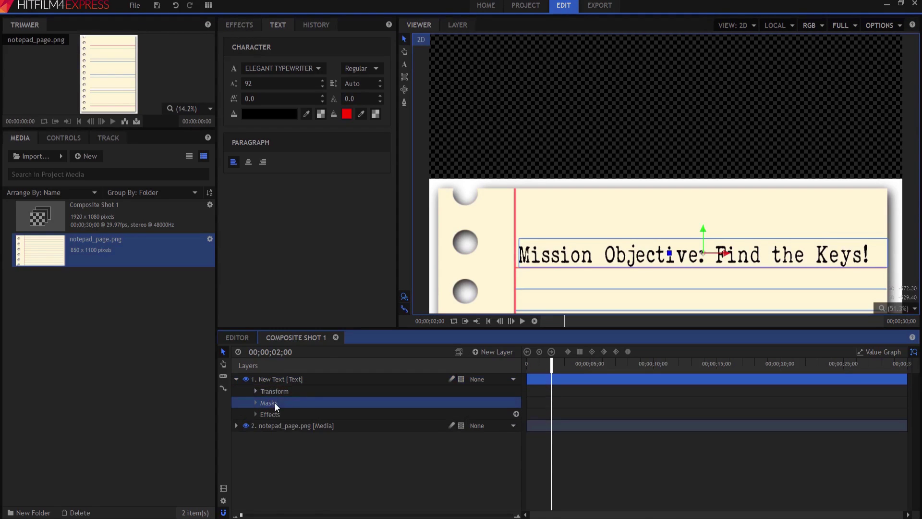
- Draw a rectangle mask over the whole objective line and show its Transform properties
click(405, 77)
click(407, 77)
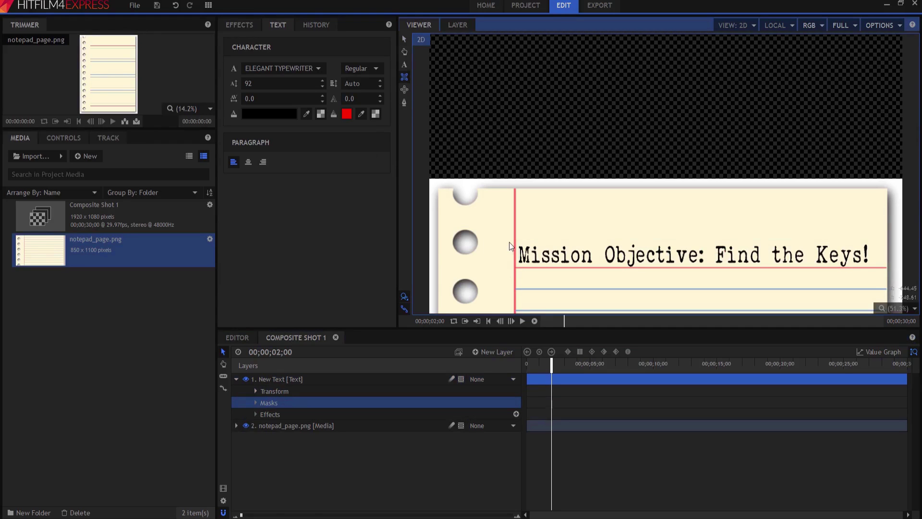
drag(508, 239, 876, 273)
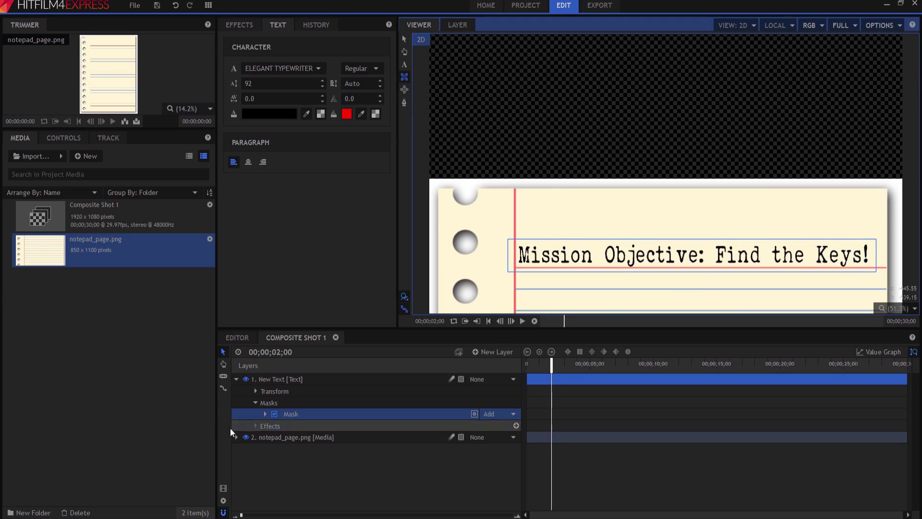
click(265, 414)
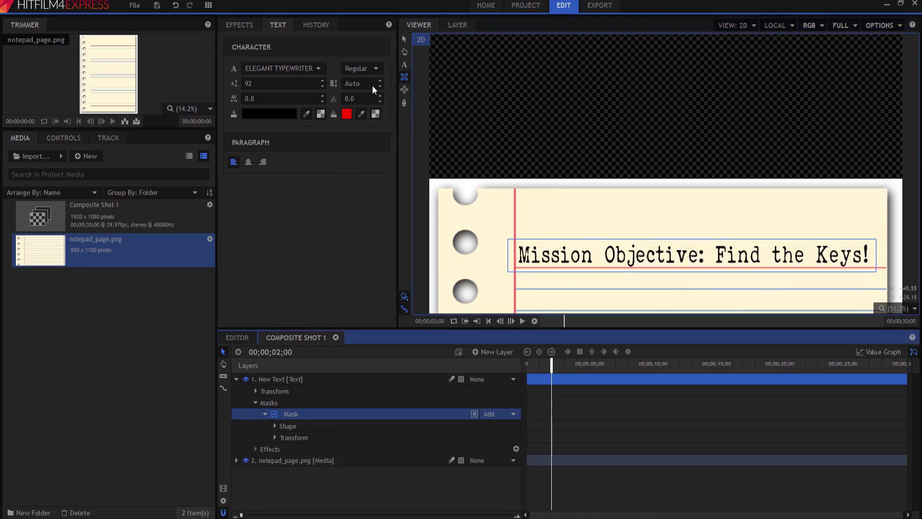
click(404, 38)
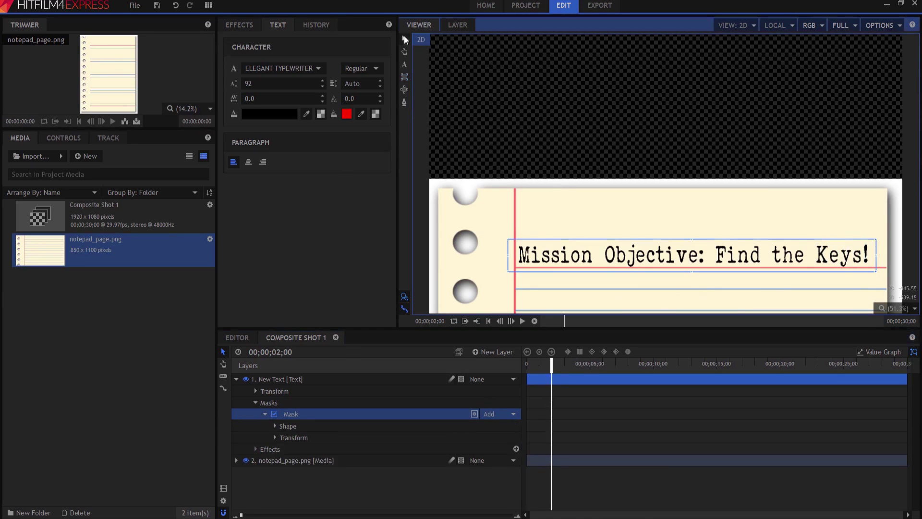
click(275, 437)
scroll(288, 442, down, 2)
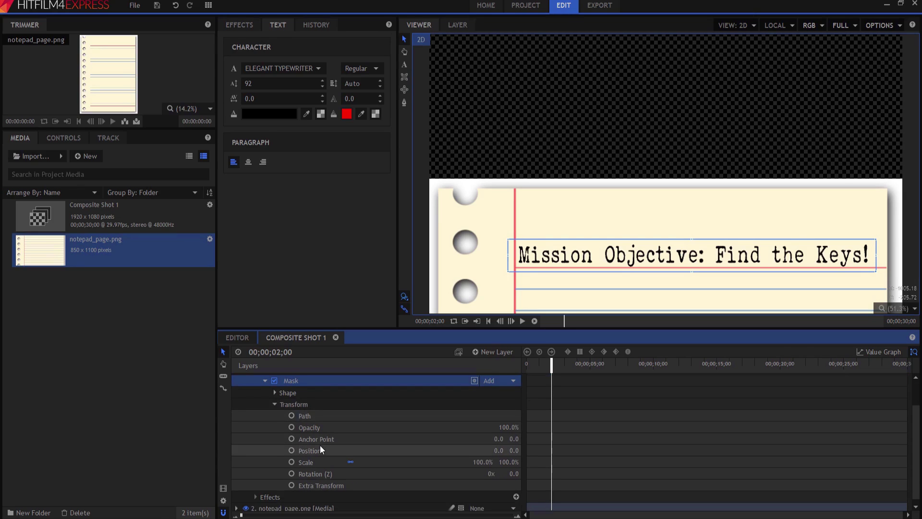
- Keyframe the mask Position at 2 seconds with X -1489 so no text shows
click(291, 450)
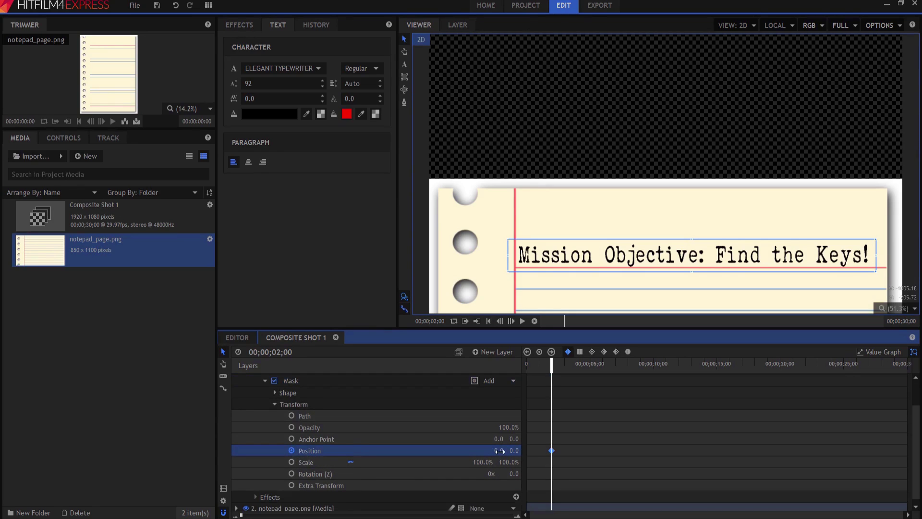
drag(498, 450, 64, 450)
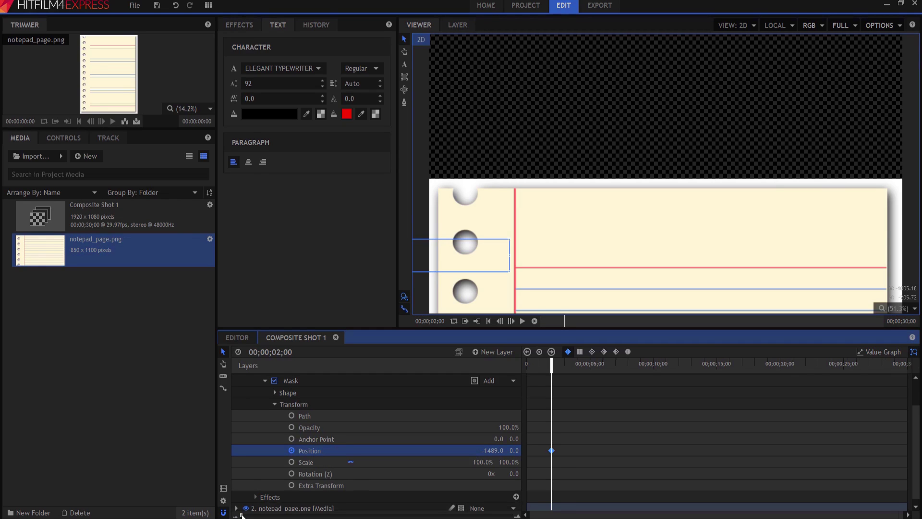
drag(241, 515, 306, 515)
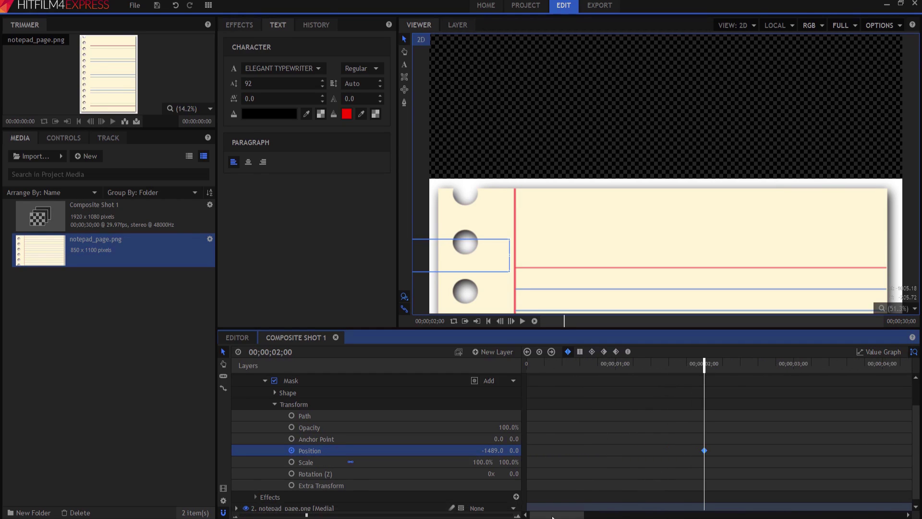
- Keyframe the mask every three frames to reveal M, Mi, Mis, through the word Mission
key(Right)
key(Right)
key(Right)
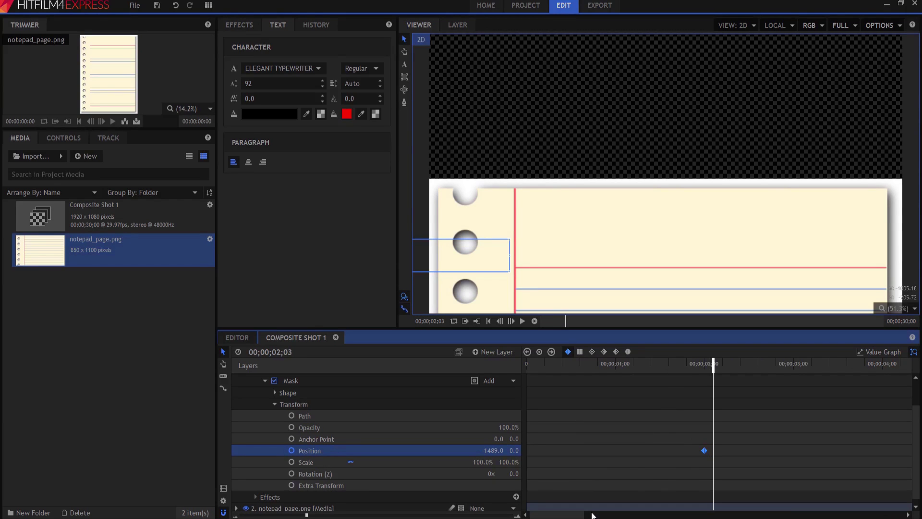
drag(494, 450, 537, 450)
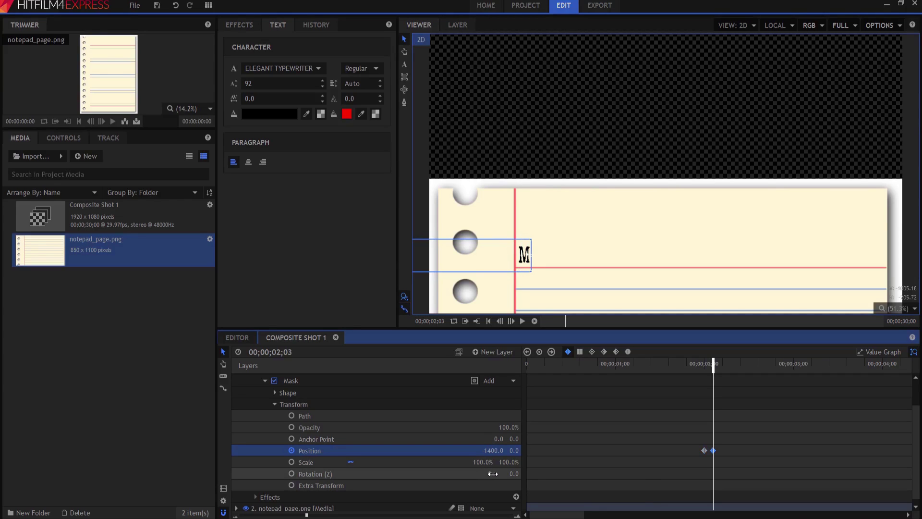
key(Right)
key(Right)
key(Right)
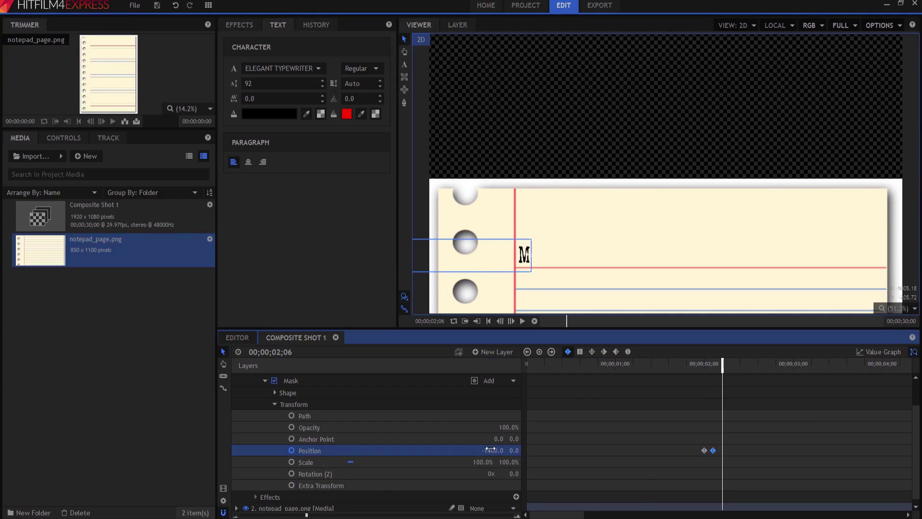
drag(490, 450, 511, 450)
key(Right)
key(Right)
key(Right)
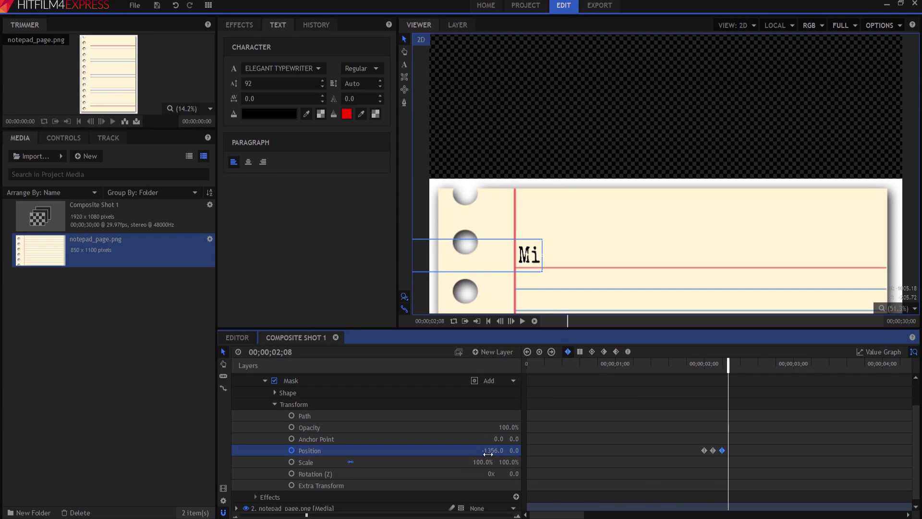
drag(488, 450, 498, 454)
key(Right)
key(Right)
key(Right)
key(Right)
key(Right)
key(Right)
key(Right)
key(Right)
key(Right)
key(Right)
key(Right)
key(Right)
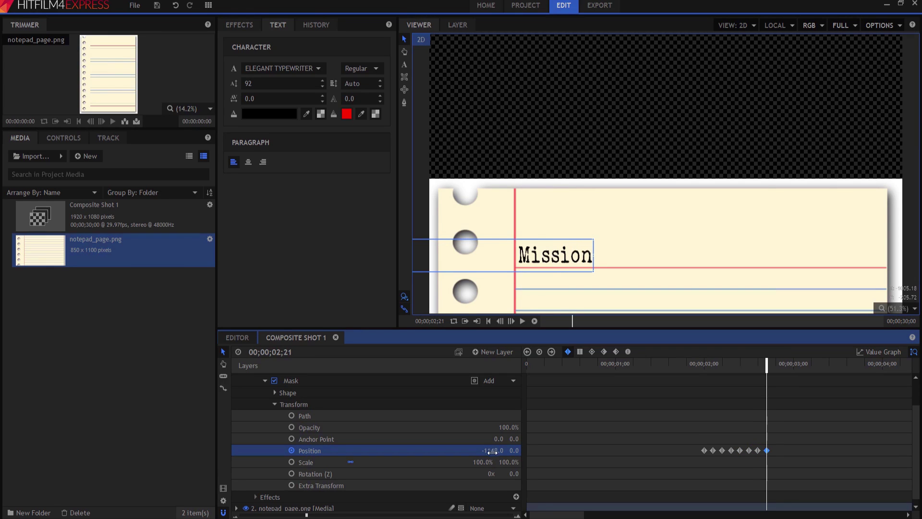
drag(488, 453, 489, 453)
- Continue keyframing the mask a few frames apart to reveal 'Mission O' and 'Mission Ob'
key(Right)
key(Right)
key(Right)
key(Right)
key(Right)
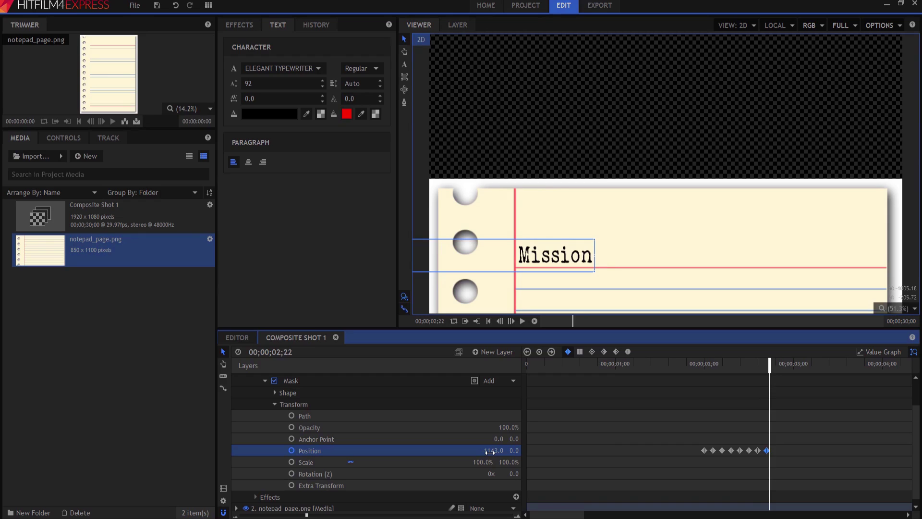
key(Right)
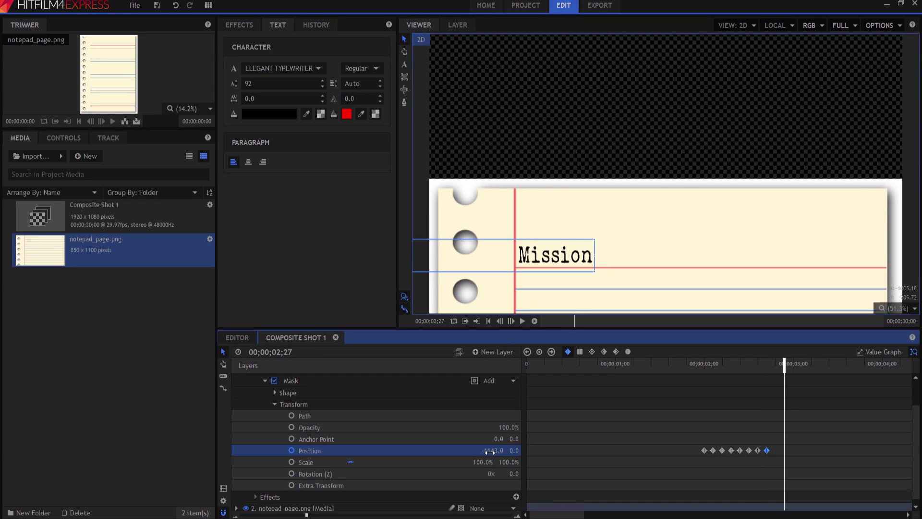
mouse_move(490, 452)
mouse_down()
mouse_move(507, 451)
mouse_move(494, 462)
mouse_up()
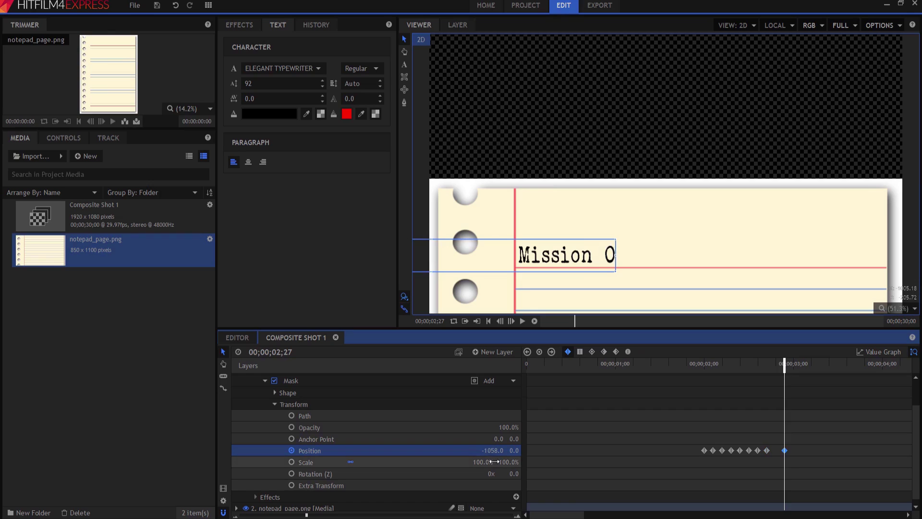
key(Right)
key(Right)
key(Right)
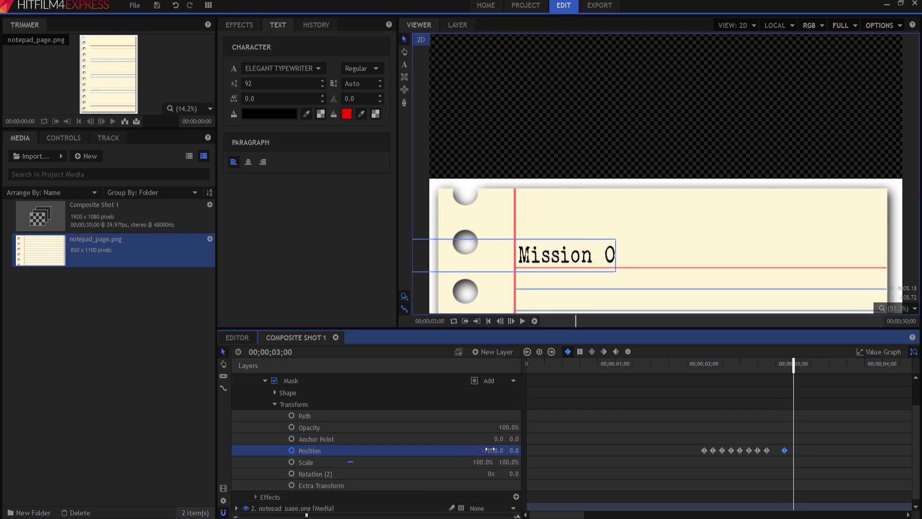
mouse_move(494, 451)
mouse_down()
mouse_move(504, 450)
mouse_move(487, 449)
mouse_up()
key(Right)
key(Right)
key(Right)
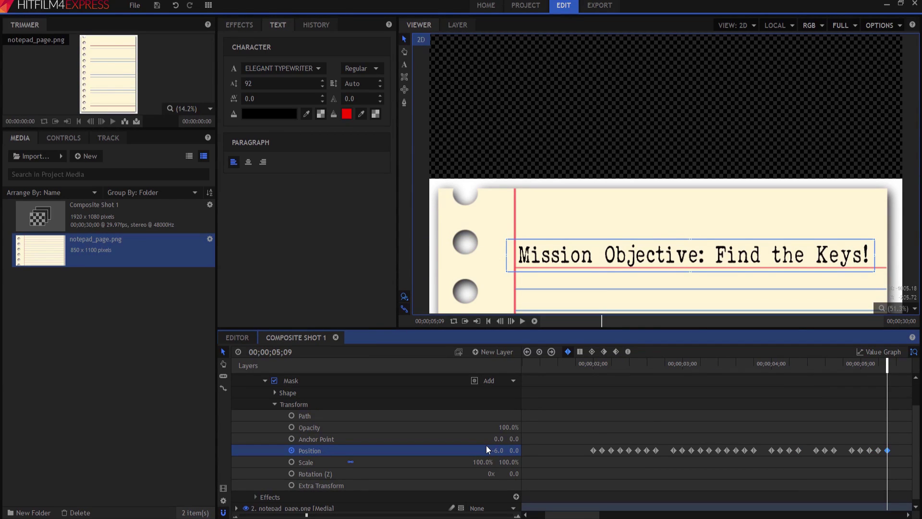
- Preview the reveal frame by frame from 2 seconds, then marquee-select all mask Position keyframes
click(587, 366)
key(Right)
key(Right)
key(Right)
key(Right)
key(Right)
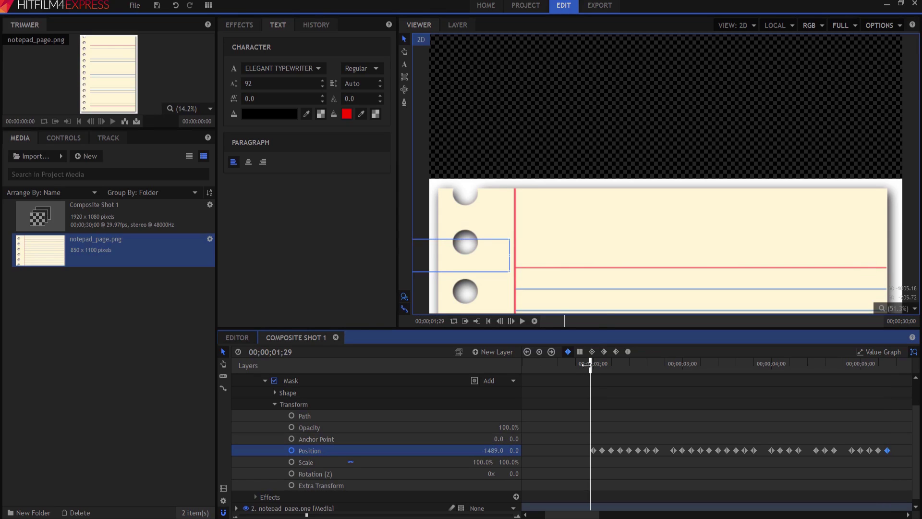
key(Right)
key(Right)
key(Right)
key(Right)
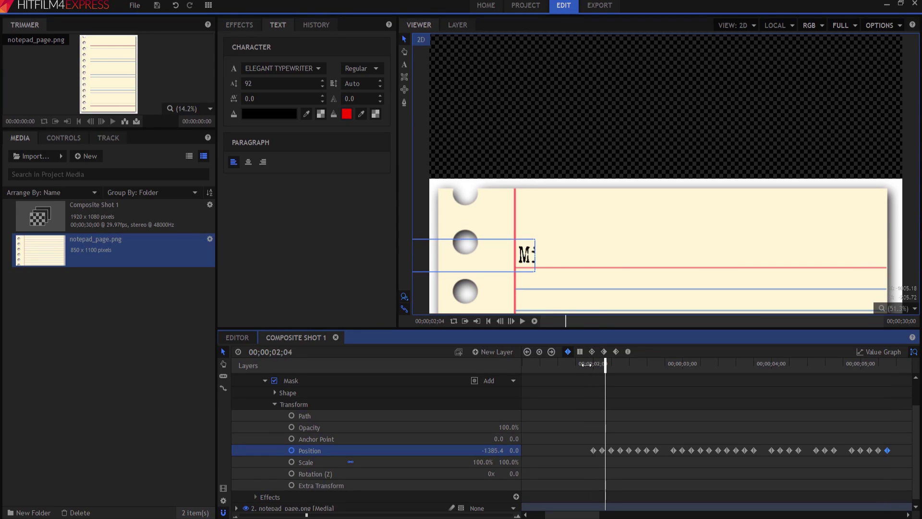
key(Right)
key(Right)
key(Right)
key(Right)
key(Right)
key(Right)
key(Right)
key(Right)
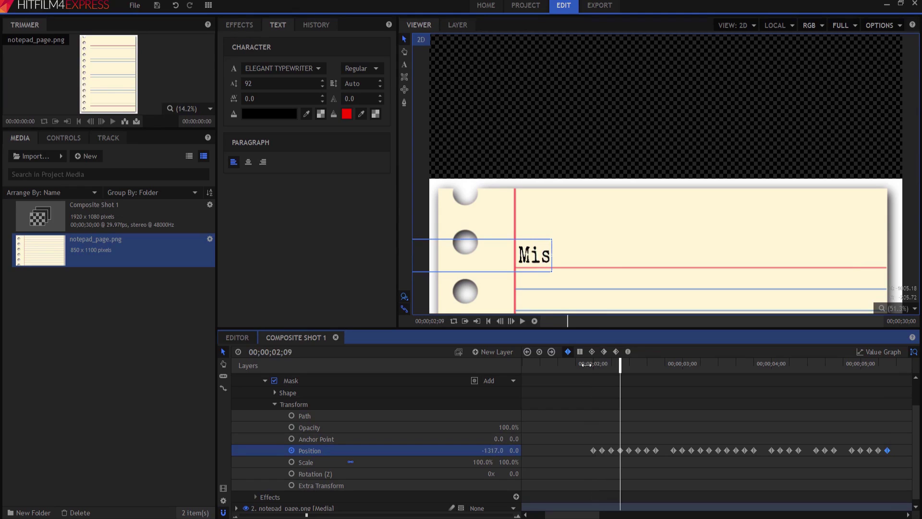
key(Right)
key(Right)
key(Right)
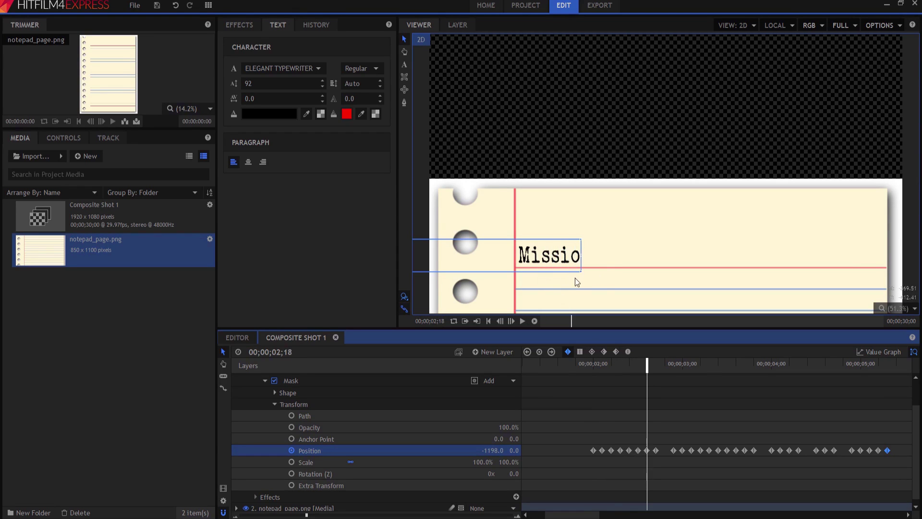
drag(582, 424, 889, 468)
- Convert all mask Position keyframes to Constant and step from 2;00 until 'Miss' pops in
click(568, 352)
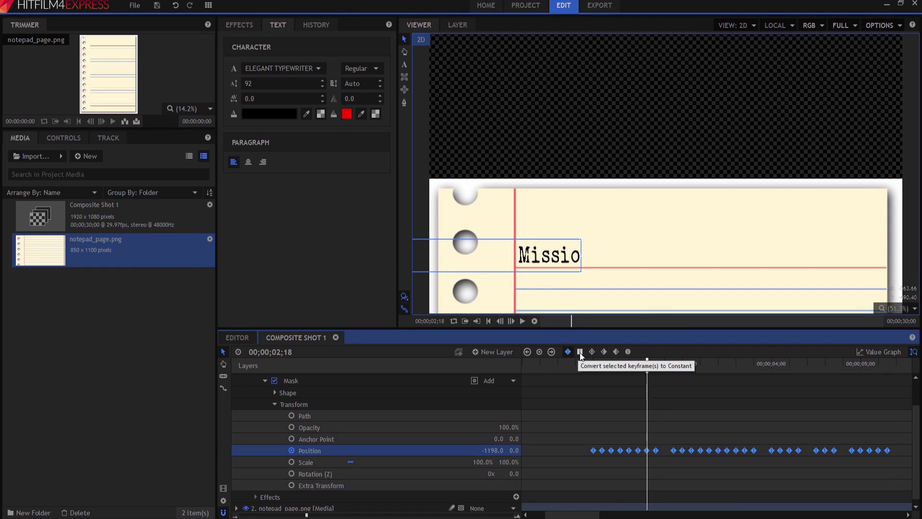
click(580, 352)
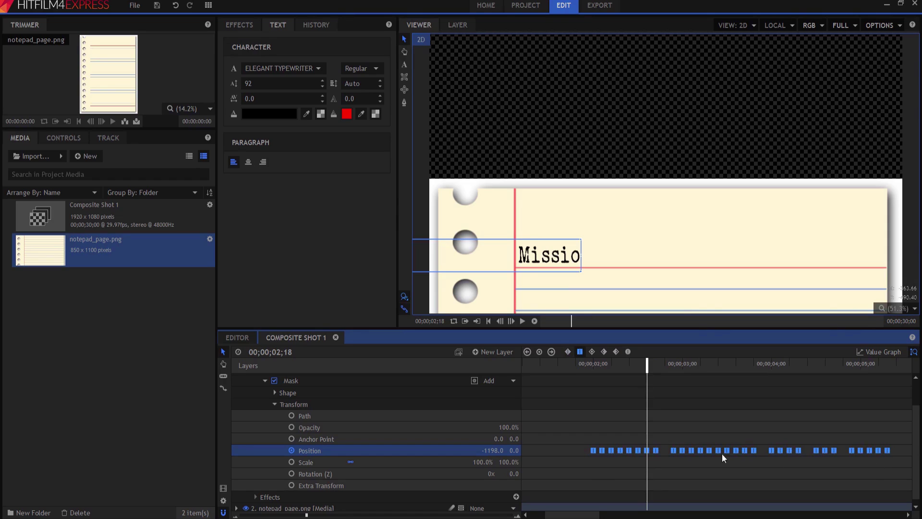
click(587, 367)
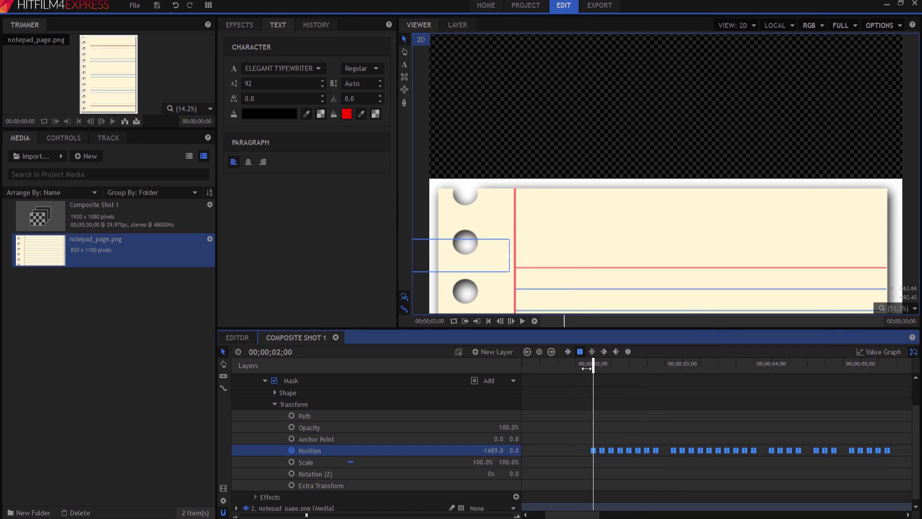
key(Right)
key(Right)
key(Right)
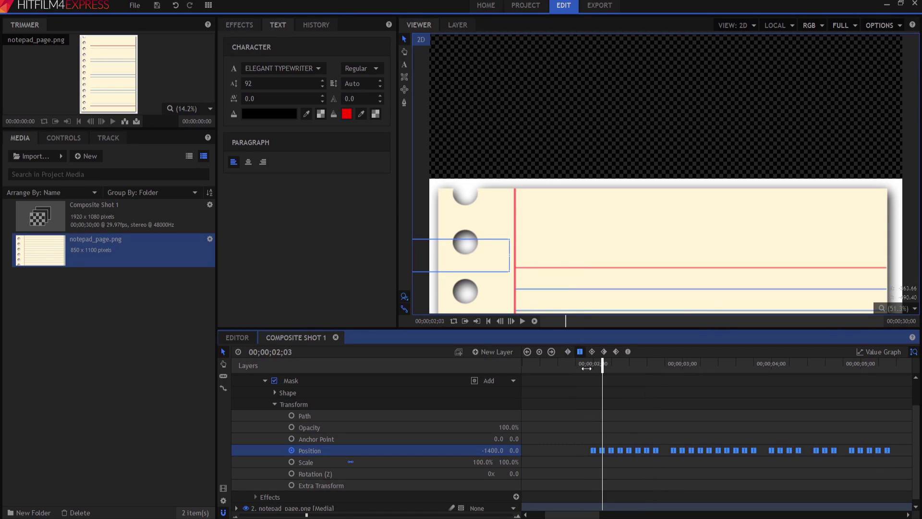
key(Right)
key(Right)
key(Right)
key(Right)
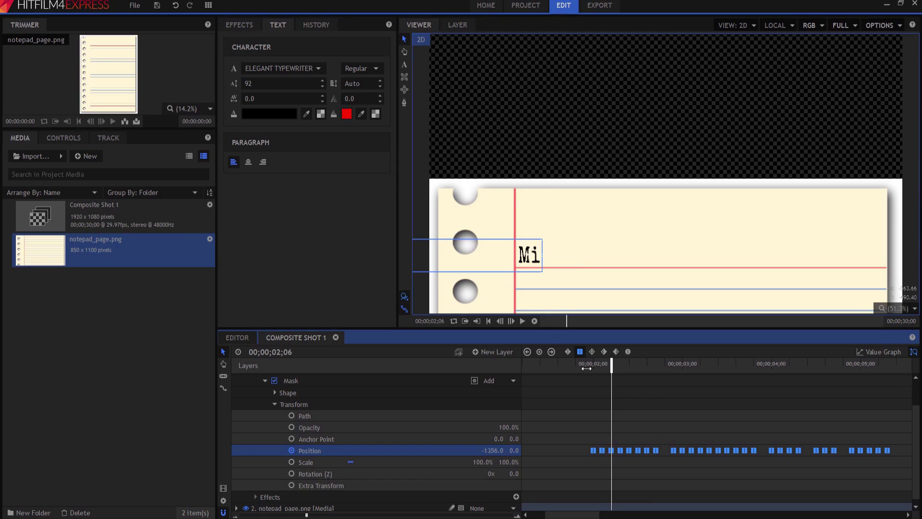
key(Right)
key(Right)
key(Right)
key(Right)
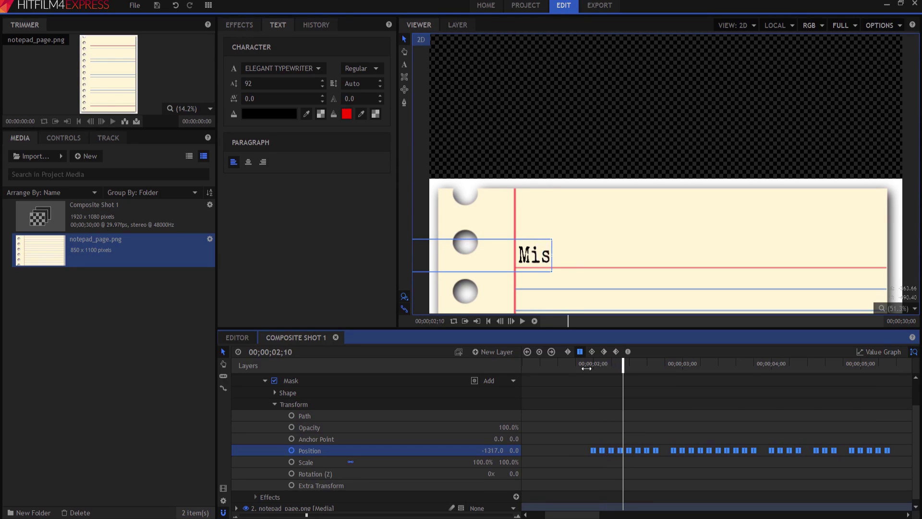
key(Right)
scroll(268, 409, up, 3)
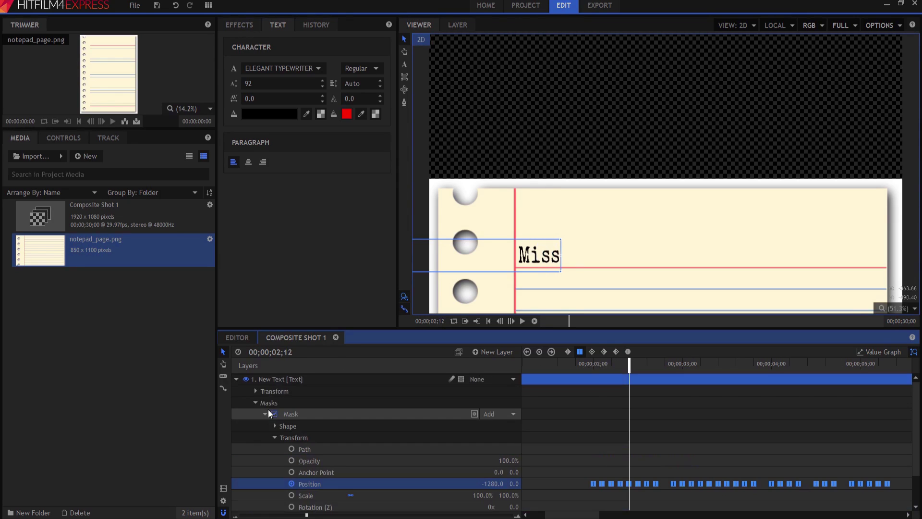
- Collapse the text layer and play the composition from the start, stopping at 7;08
click(236, 379)
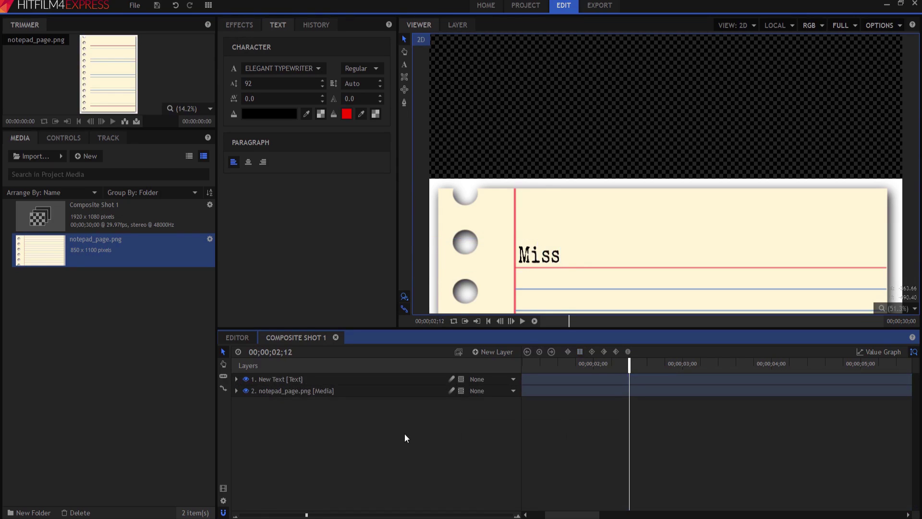
key(Right)
key(Right)
key(Right)
key(Right)
key(Right)
key(Right)
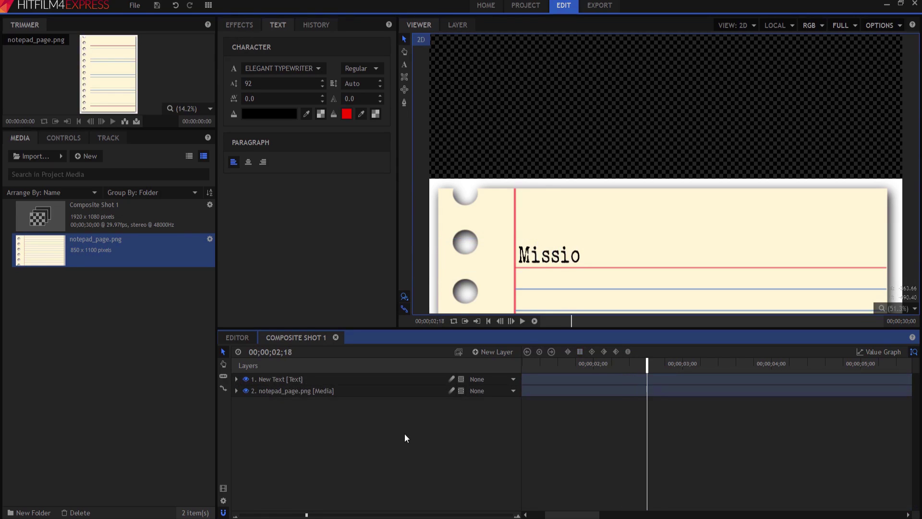
key(Right)
key(Right)
key(Right)
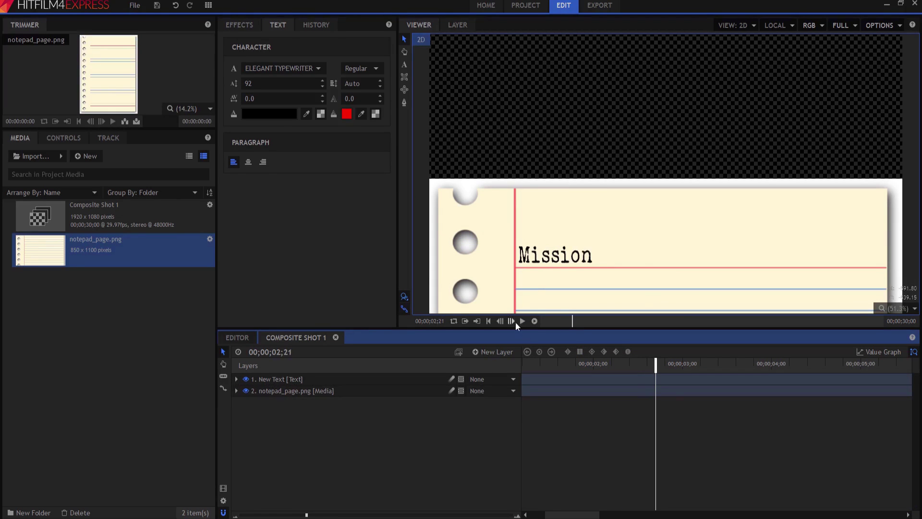
click(489, 321)
click(523, 320)
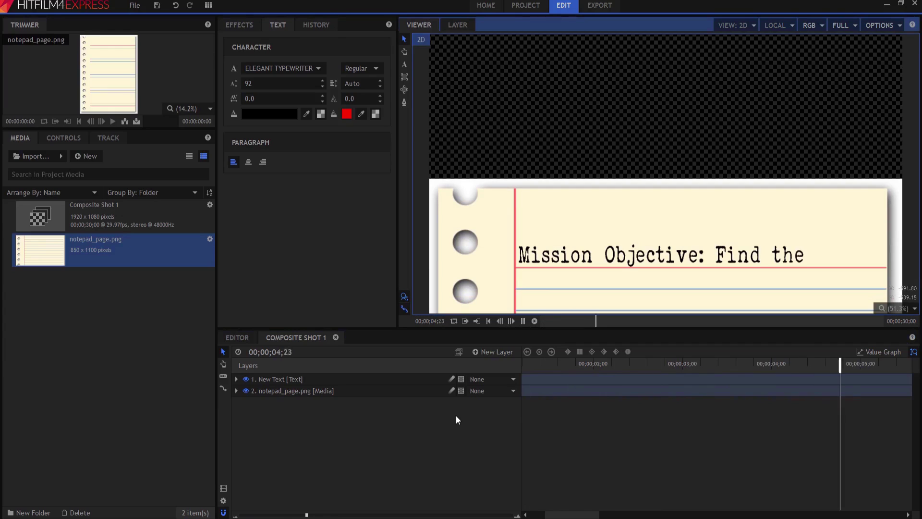
click(523, 321)
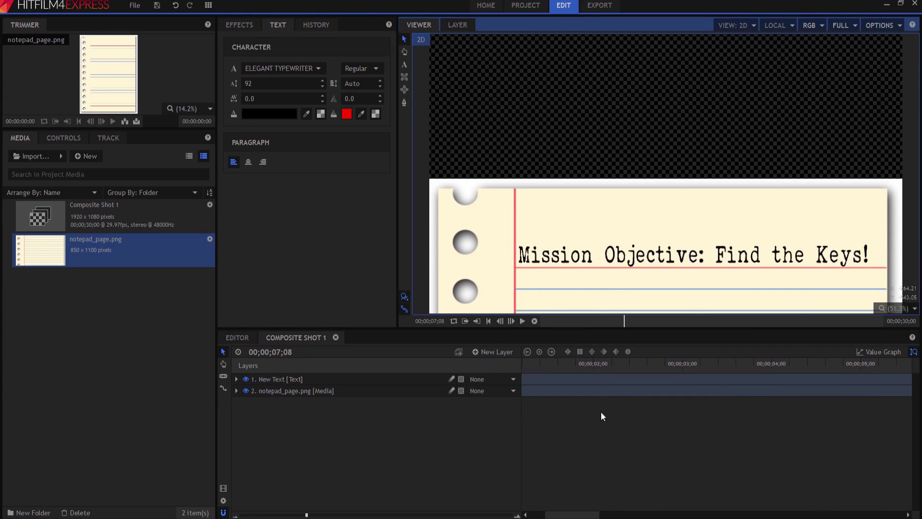